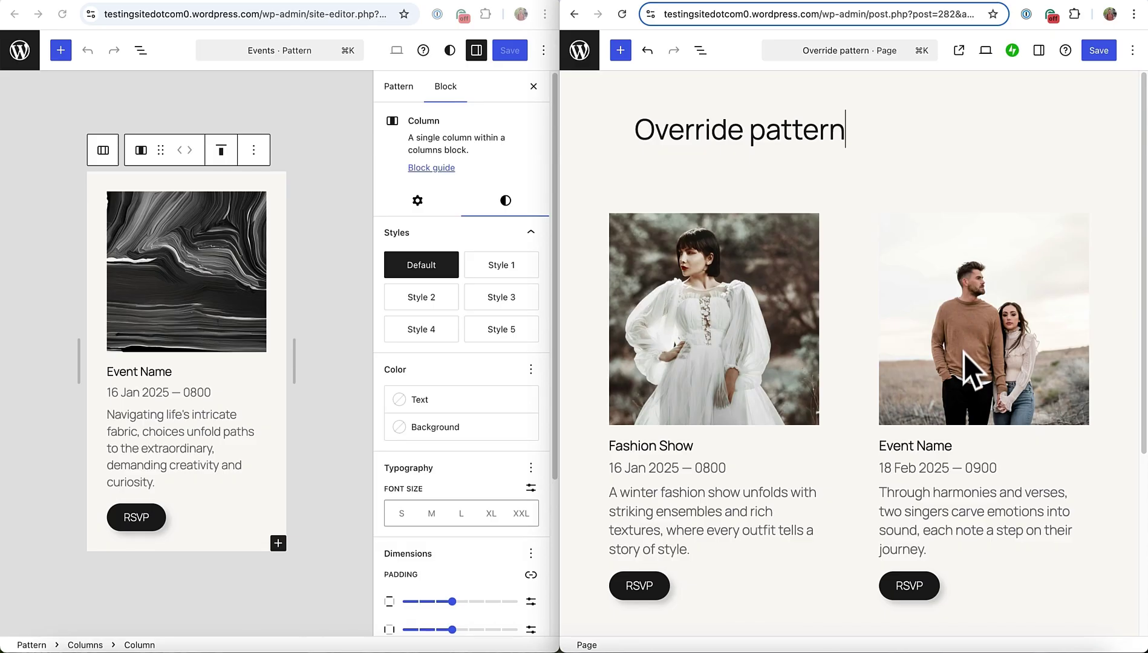
Step: Retitle the second event card's heading from 'Event Name' to 'Suzanne & Jake'
left_click(949, 449)
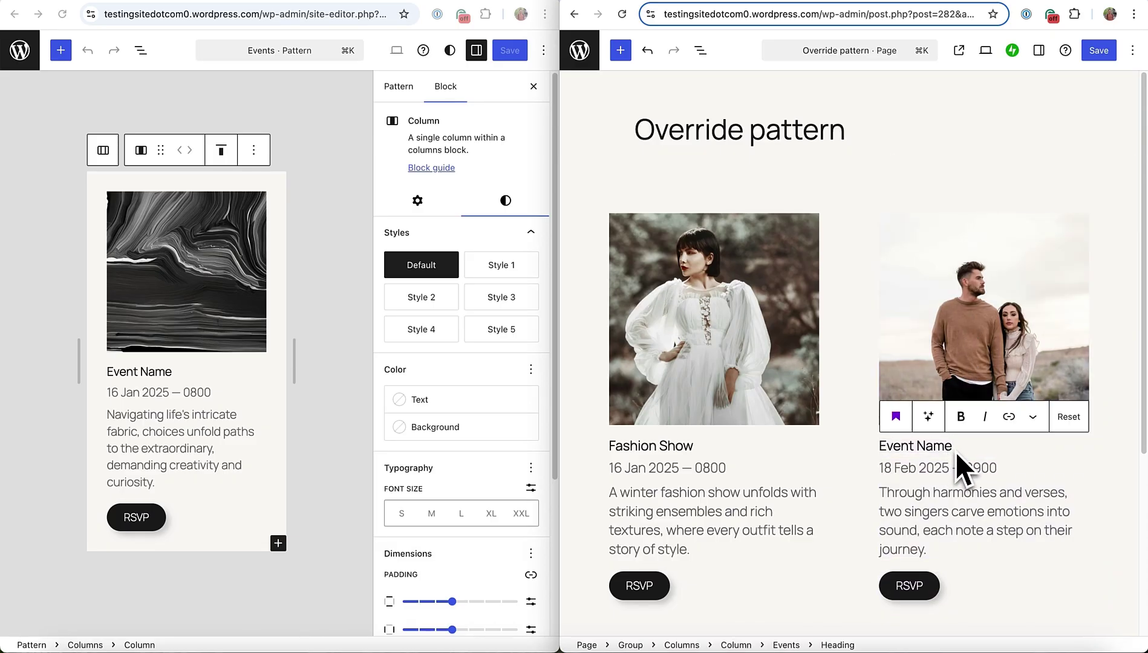
left_click_drag(955, 449, 888, 467)
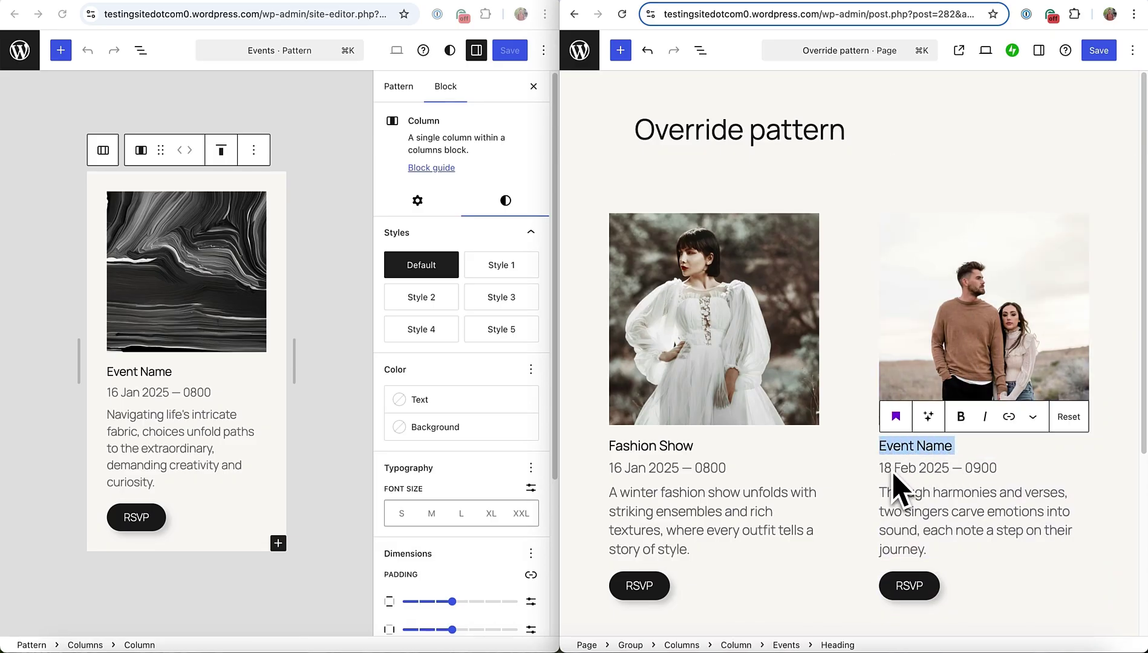
type("Suzanne & Jake")
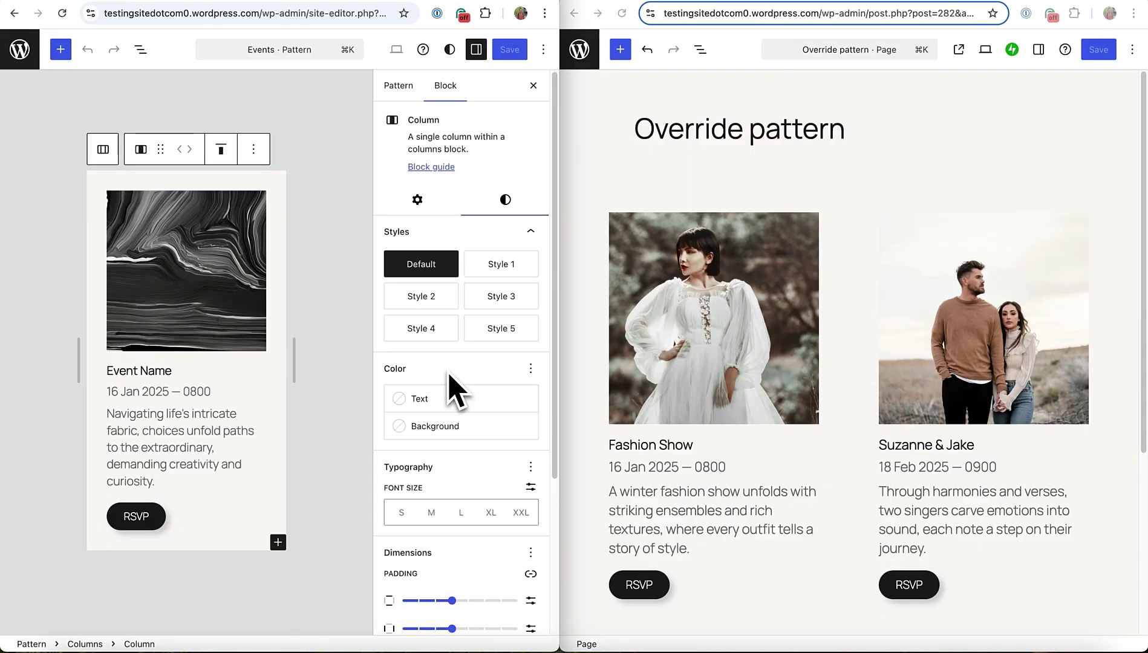
Step: Give the Events pattern column an orange Accent 2 background, save, and check the page
left_click(438, 427)
left_click(288, 358)
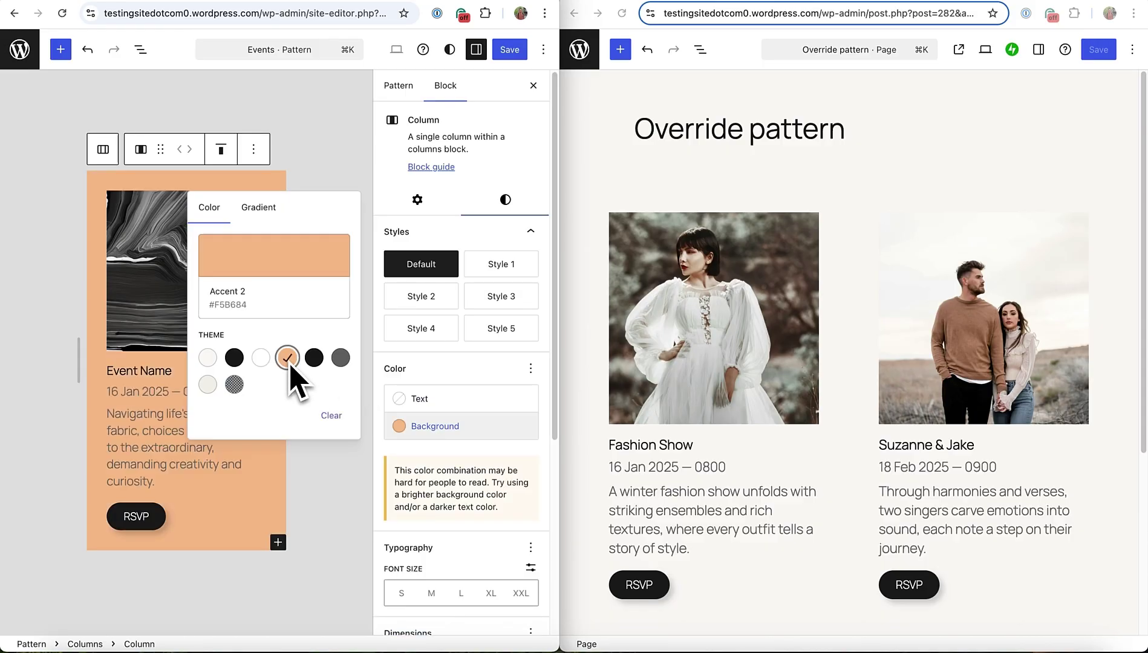
left_click(451, 378)
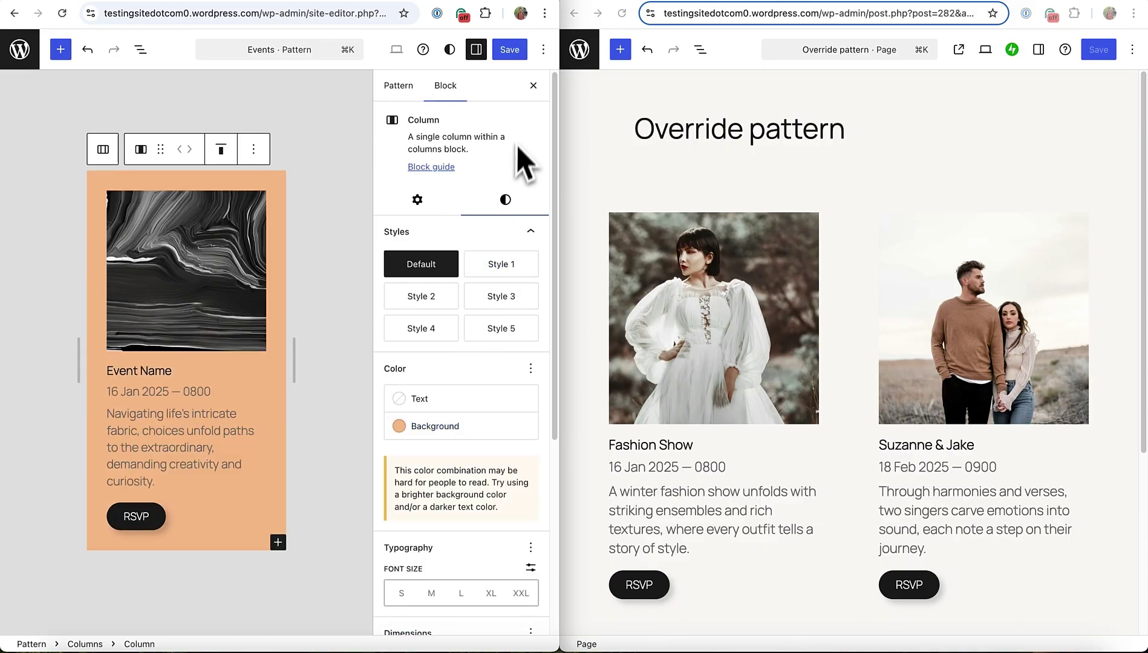
left_click(513, 53)
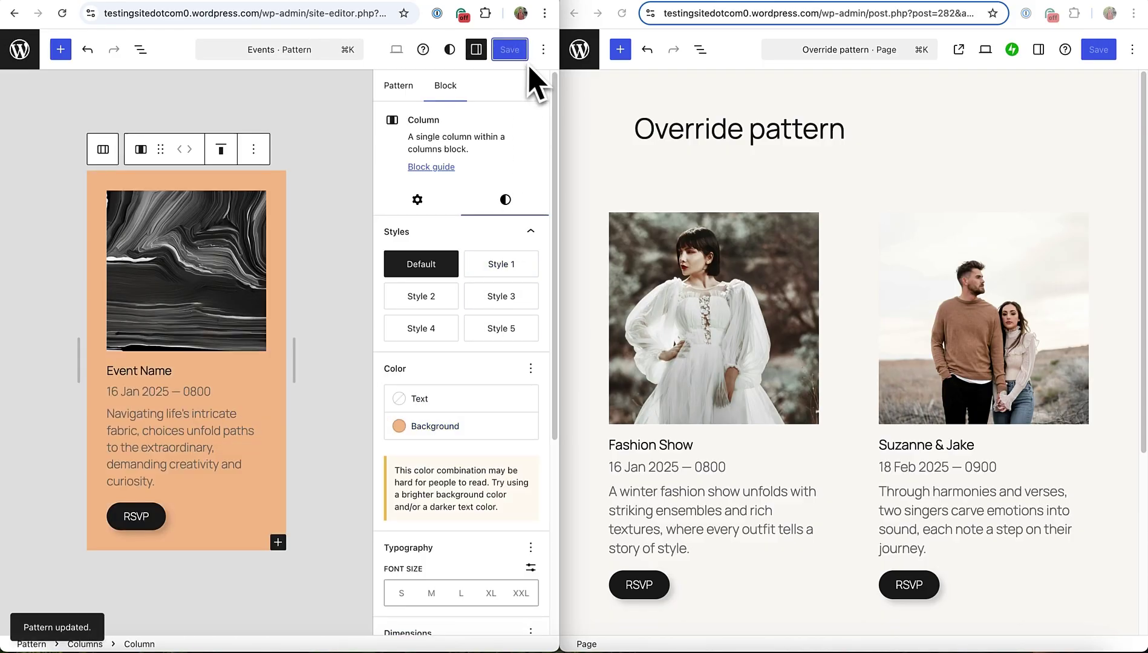
left_click(624, 22)
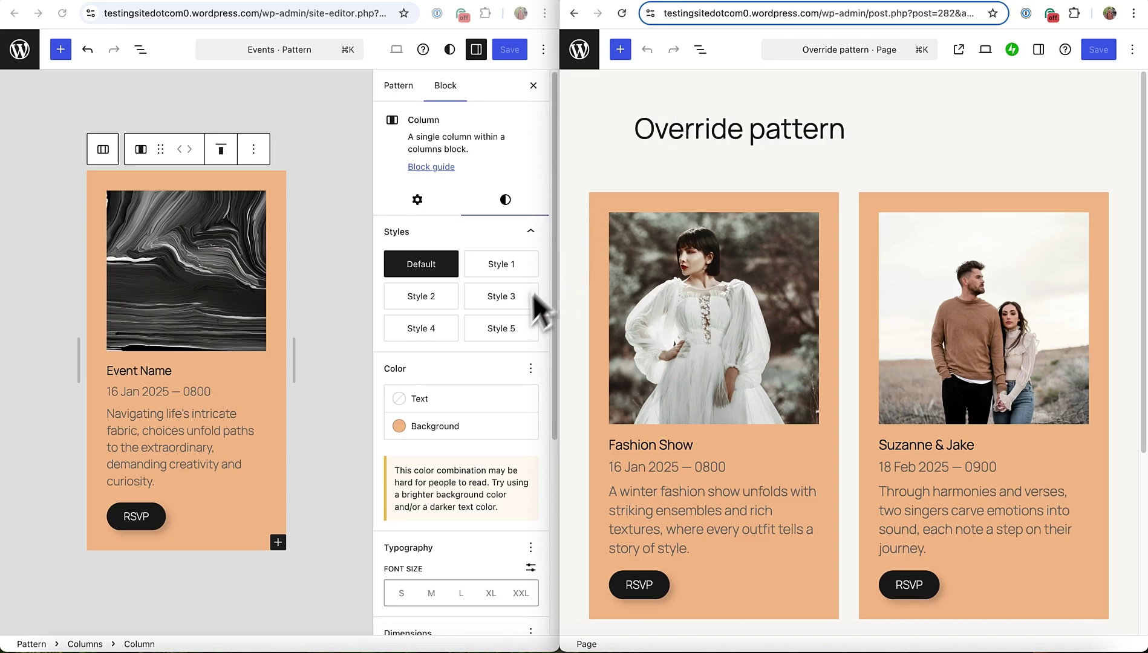
Step: Clear the orange background, apply the dark Style 4 look to the Events column, and save
left_click(456, 426)
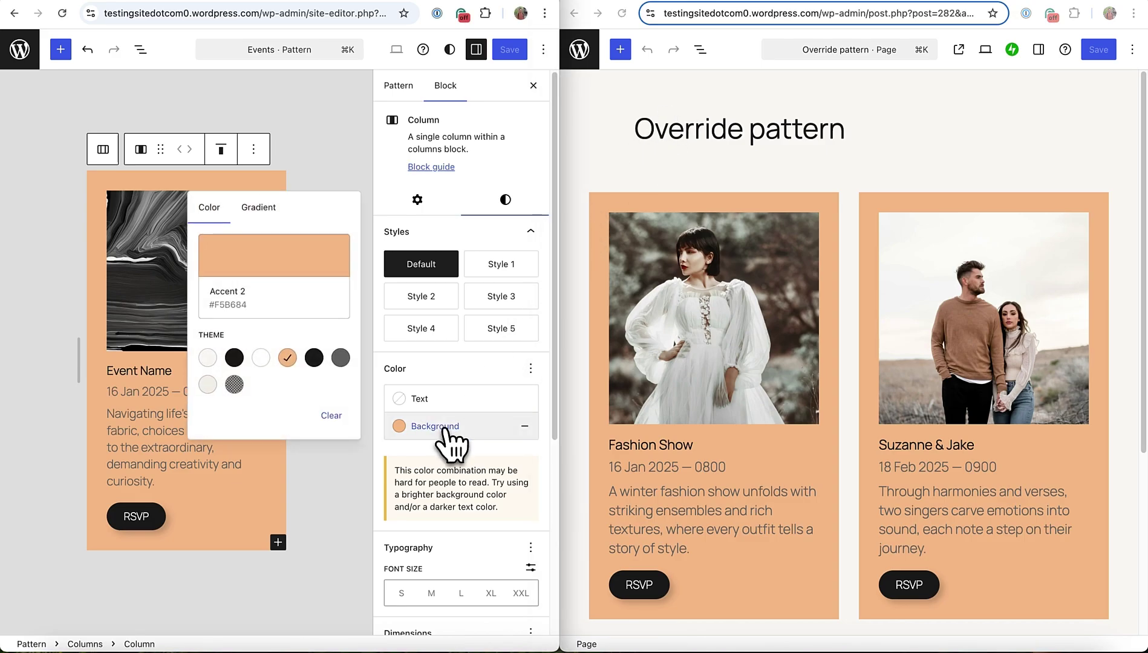
left_click(332, 416)
left_click(437, 371)
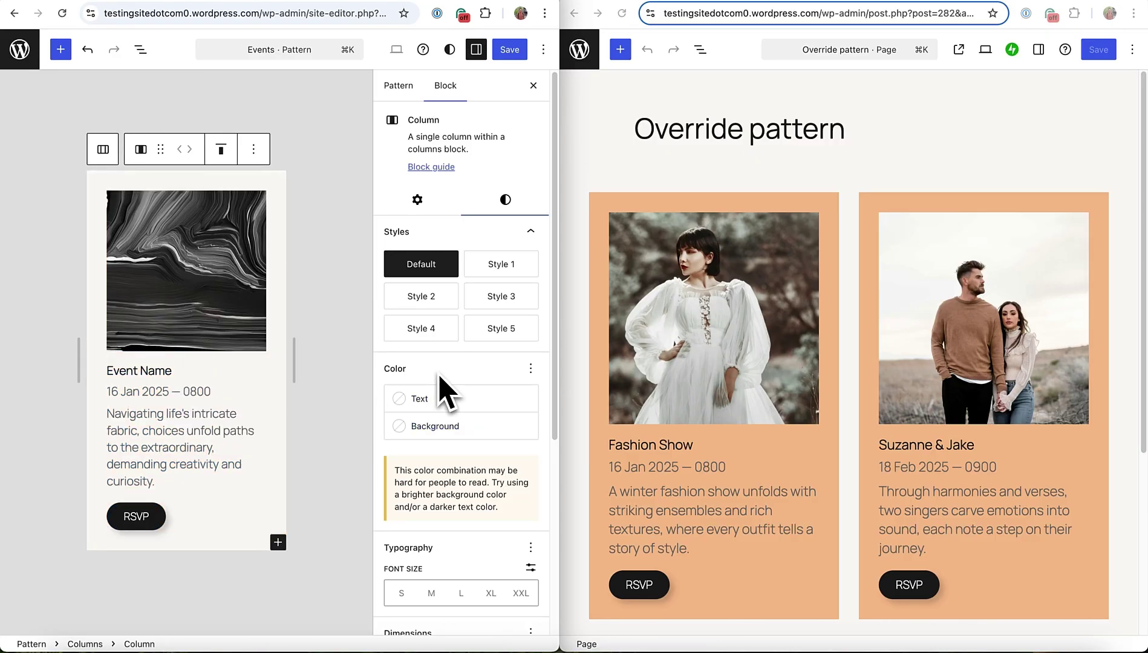
left_click(433, 328)
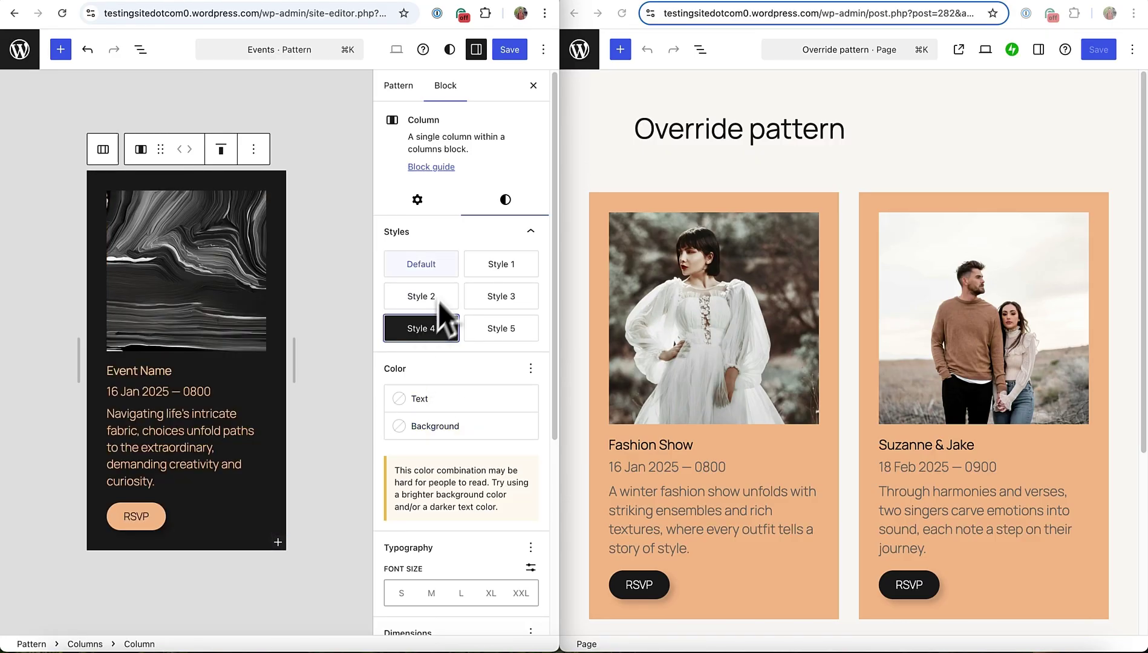
left_click(509, 51)
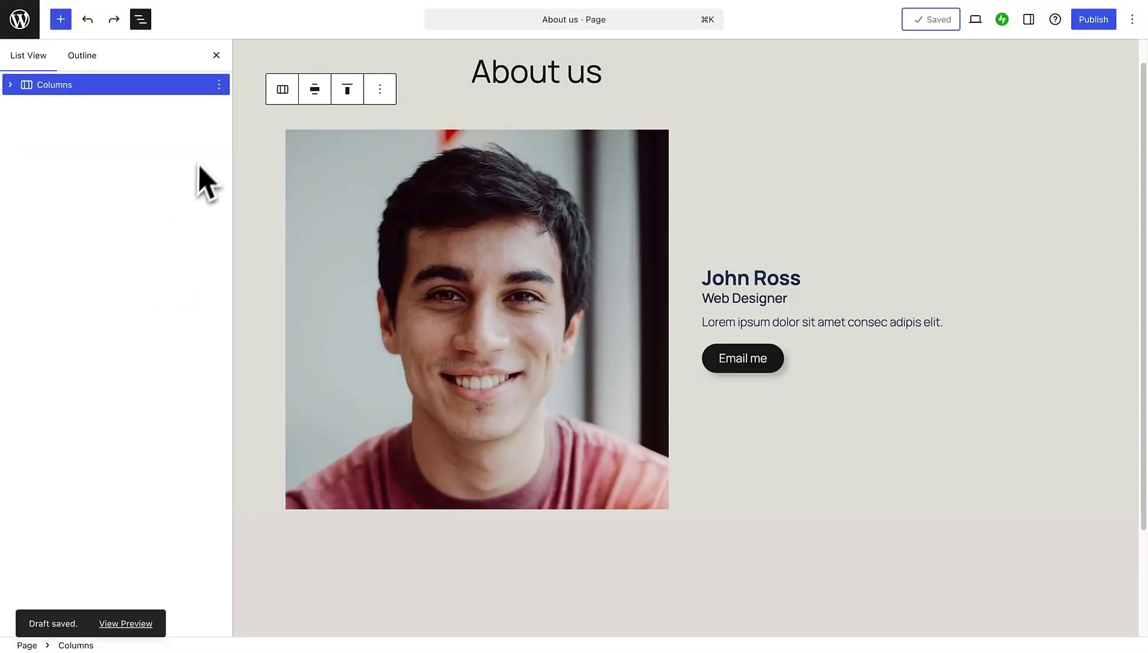
Step: Turn the John Ross Columns block into a synced pattern 'About Us' in the About category
left_click(219, 85)
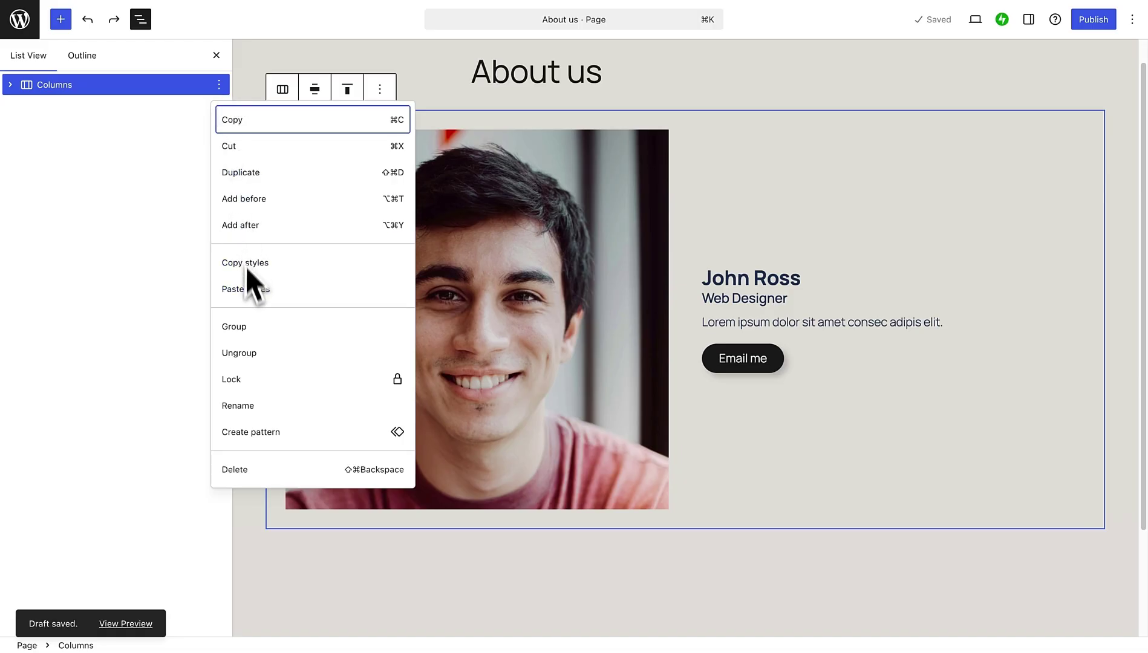
left_click(256, 435)
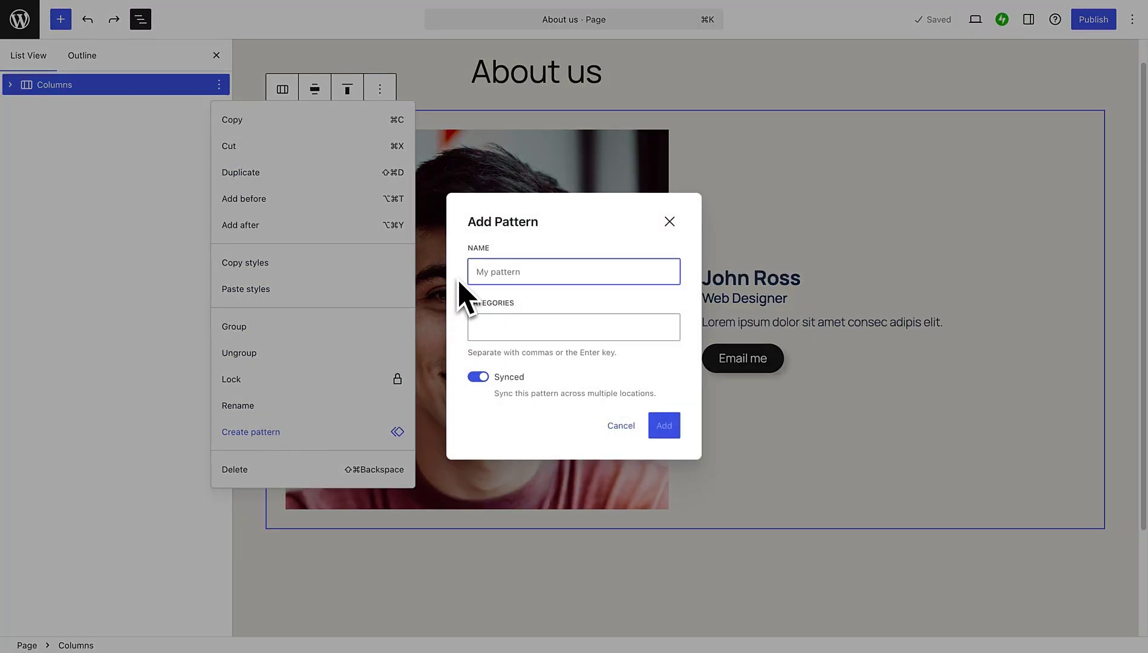
type("About Us")
left_click(483, 326)
left_click(491, 352)
left_click(494, 415)
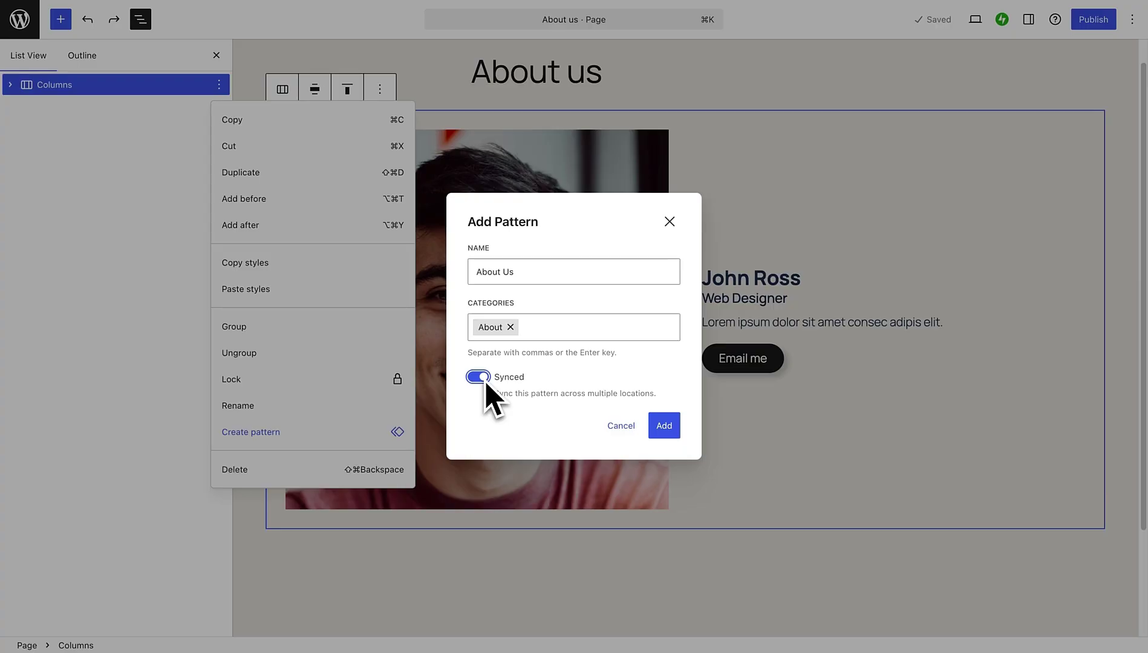
left_click(664, 426)
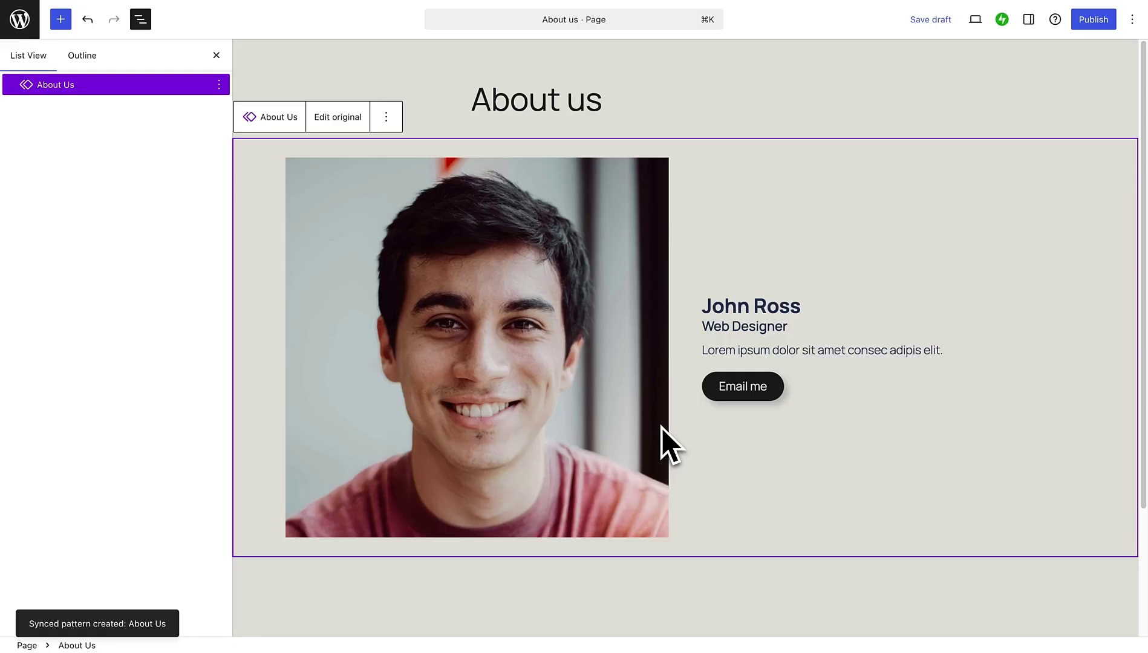
left_click(337, 117)
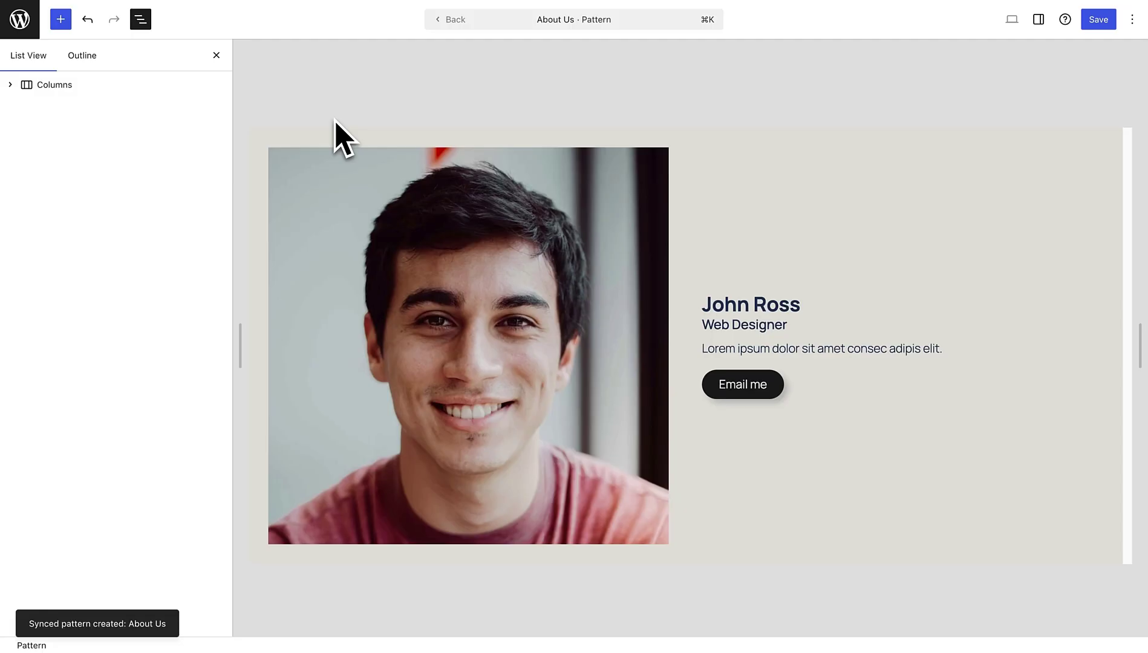
left_click(428, 250)
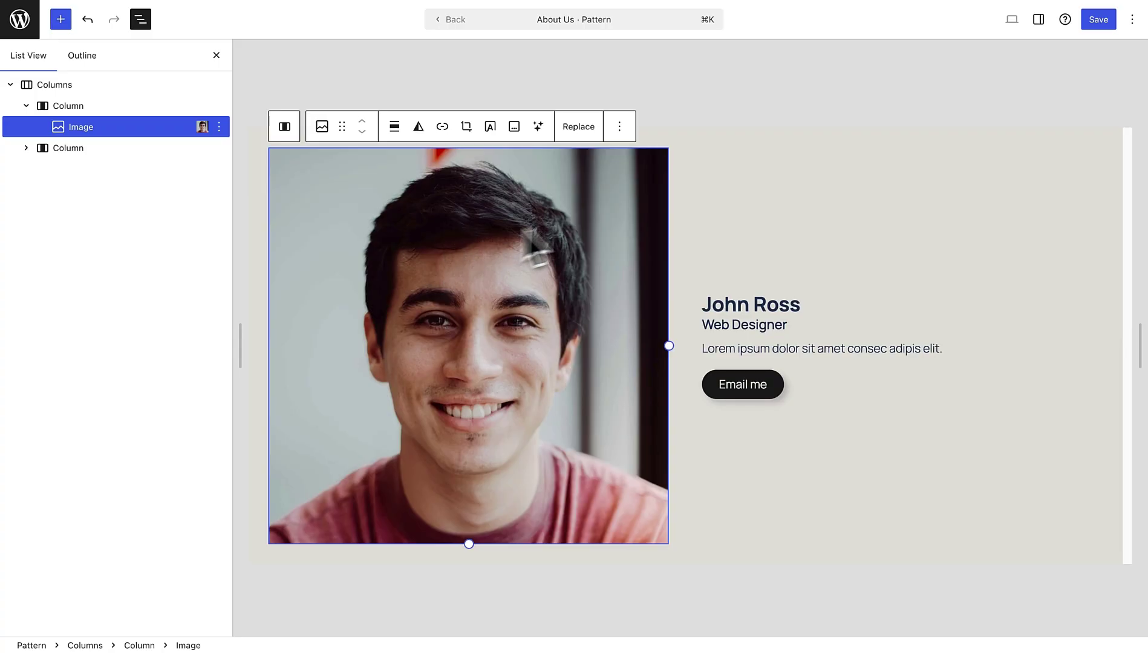
left_click(1038, 20)
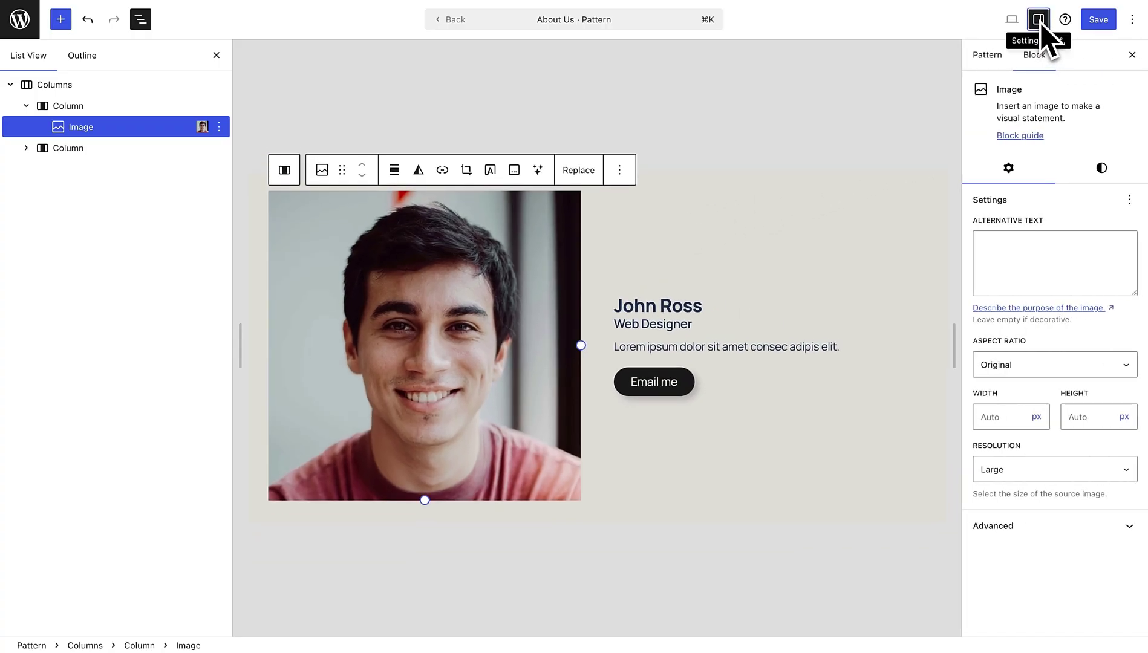
left_click(1034, 528)
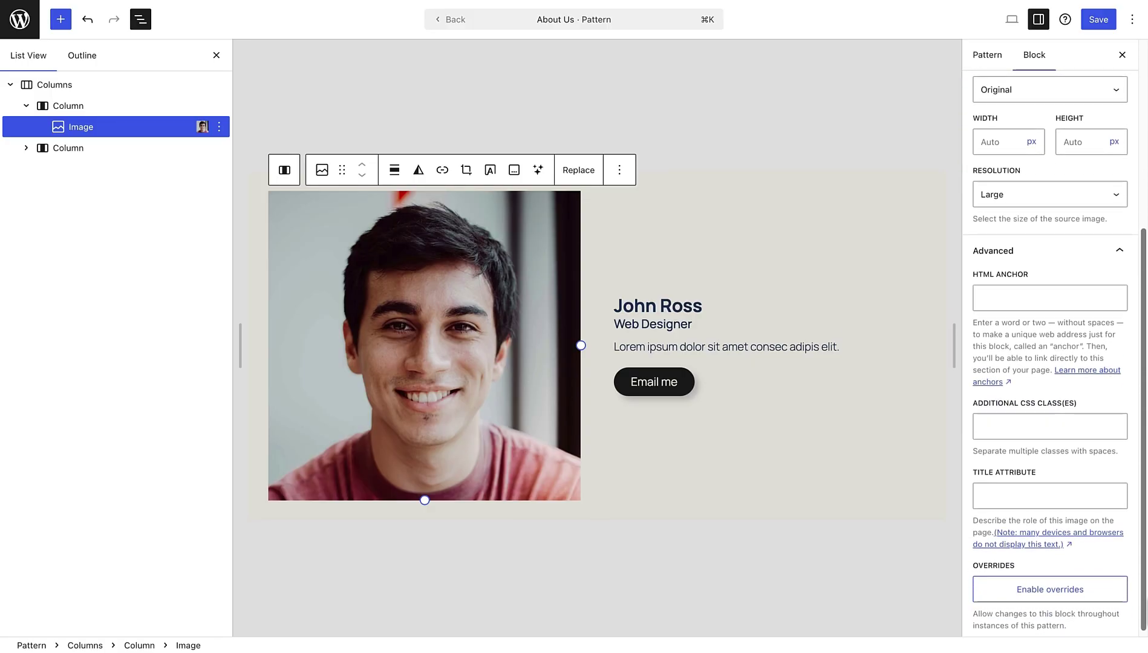
left_click(1044, 587)
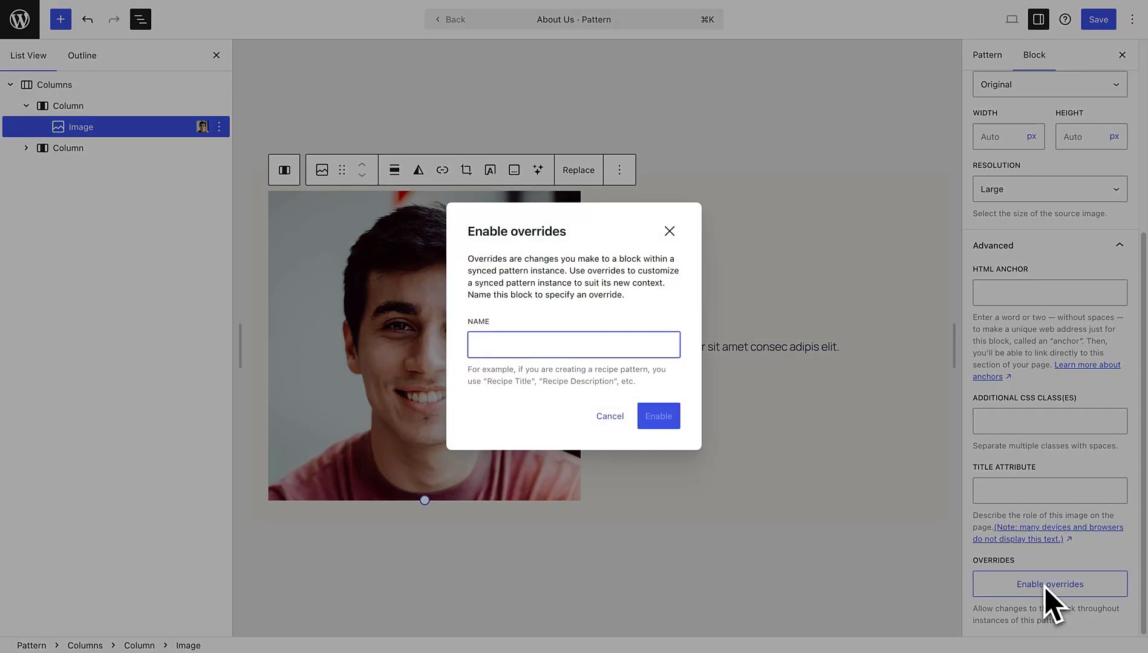
type("About Image")
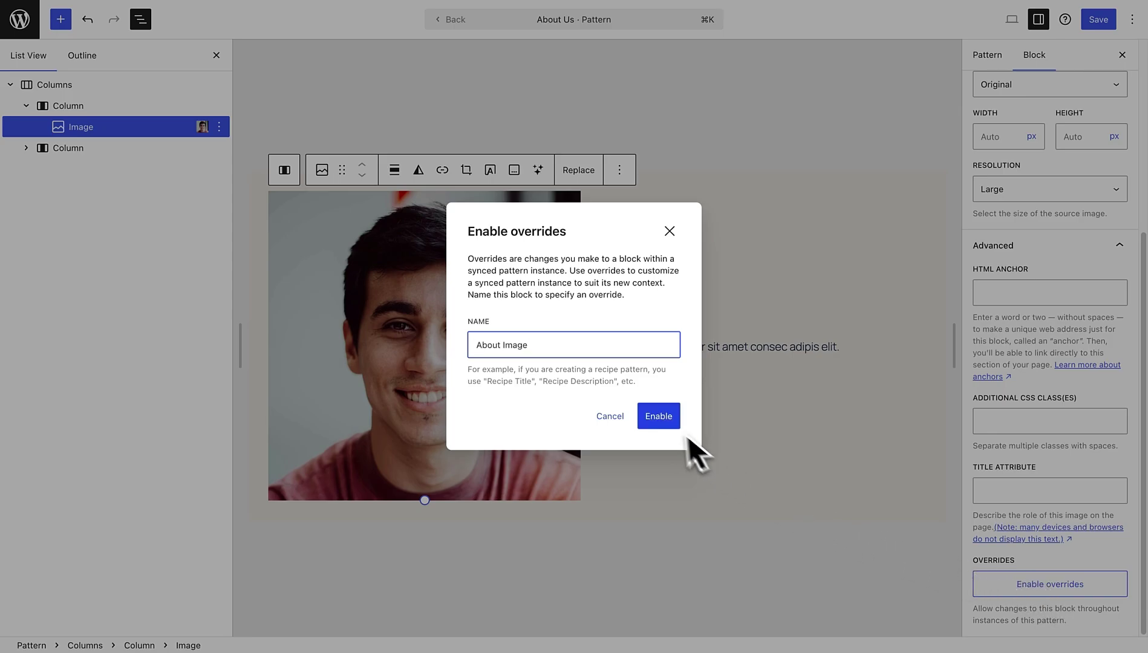
left_click(664, 421)
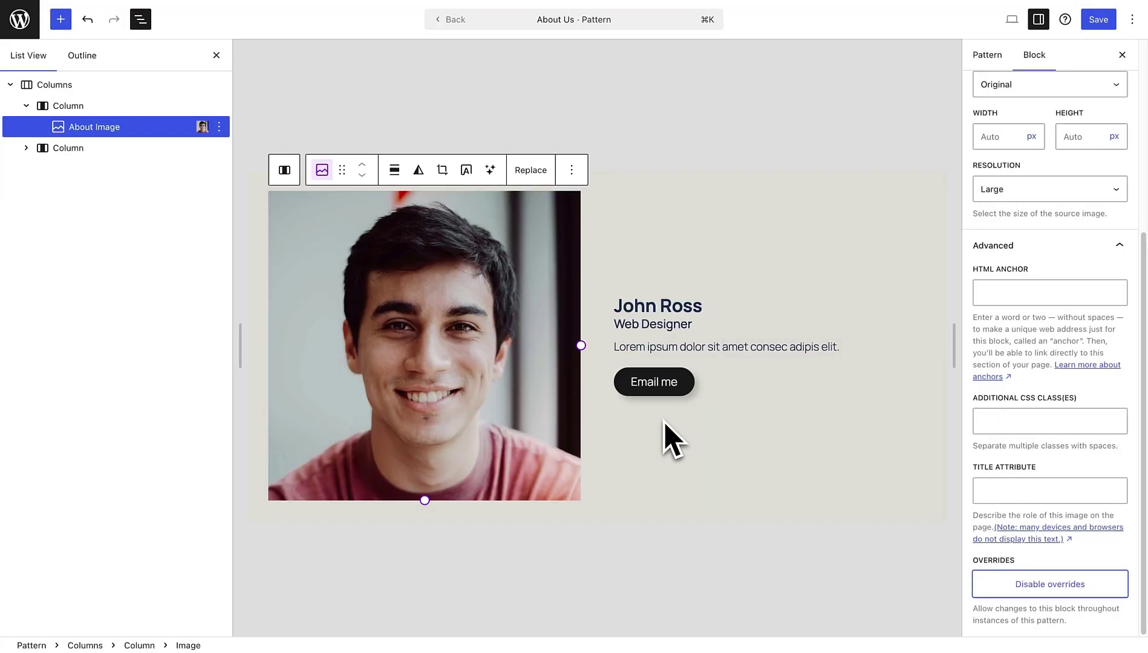
Step: Enable overrides on the John Ross name heading as 'About Name'
left_click(659, 311)
scroll(1143, 320, "down", 3)
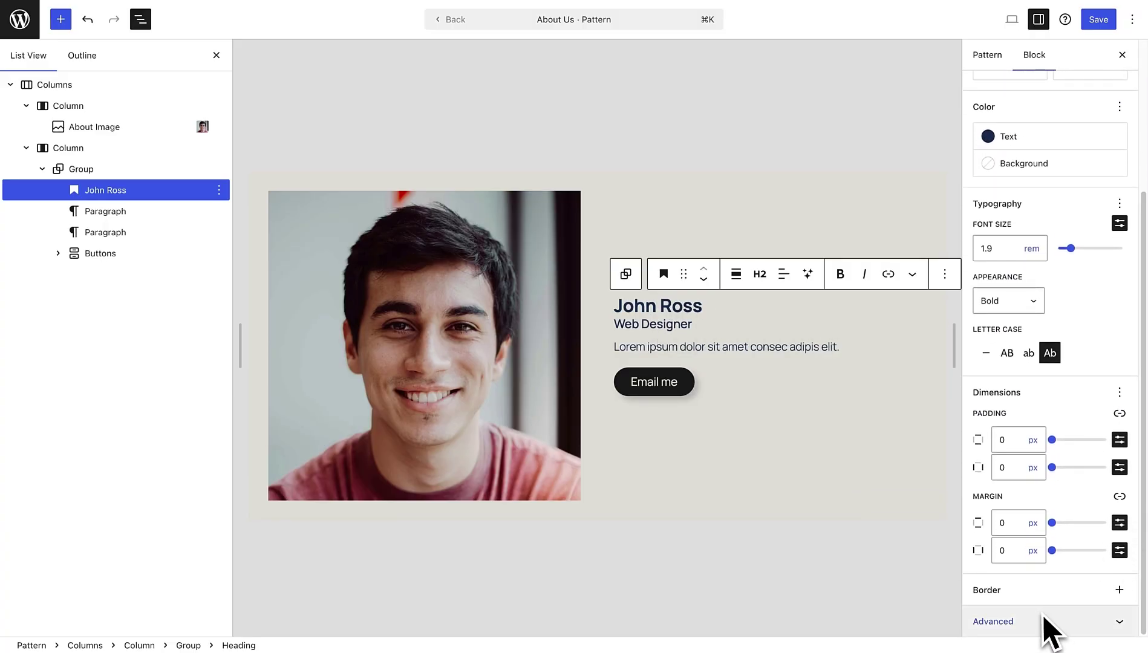
left_click(1052, 632)
scroll(1051, 582, "down", 5)
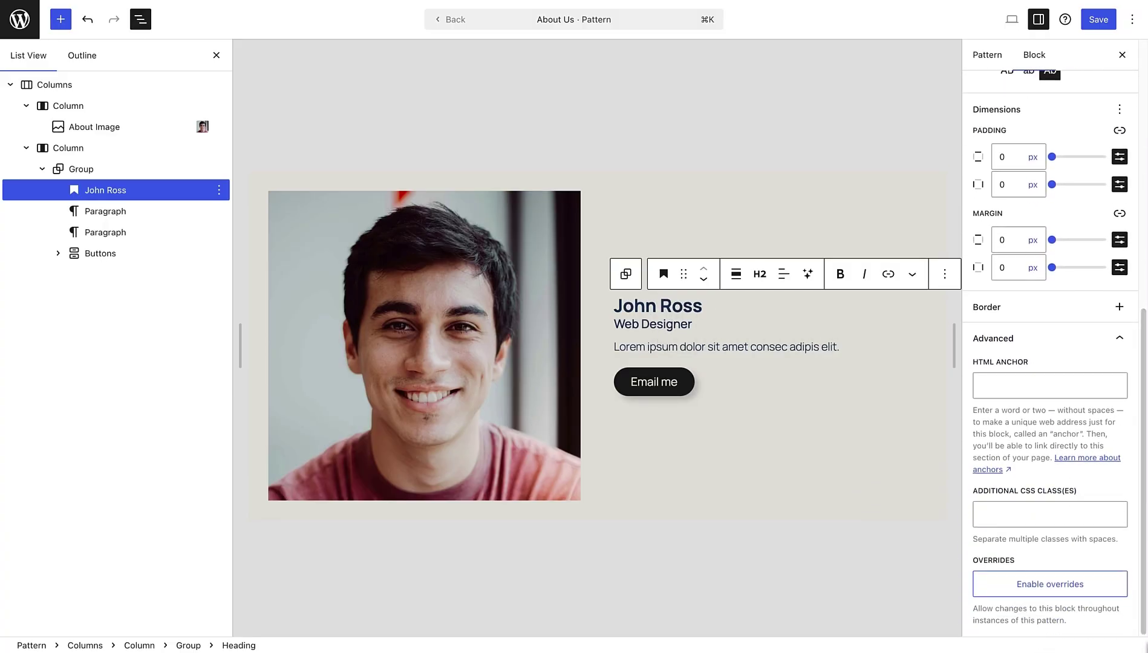
left_click(1064, 586)
type("About Name")
left_click(668, 421)
Step: Enable overrides on the job title and info paragraphs as 'About Job Title' and 'About Info'
left_click(659, 326)
left_click(1041, 589)
type("About Job Title")
left_click(662, 418)
left_click(681, 348)
left_click(1045, 588)
type("About Info")
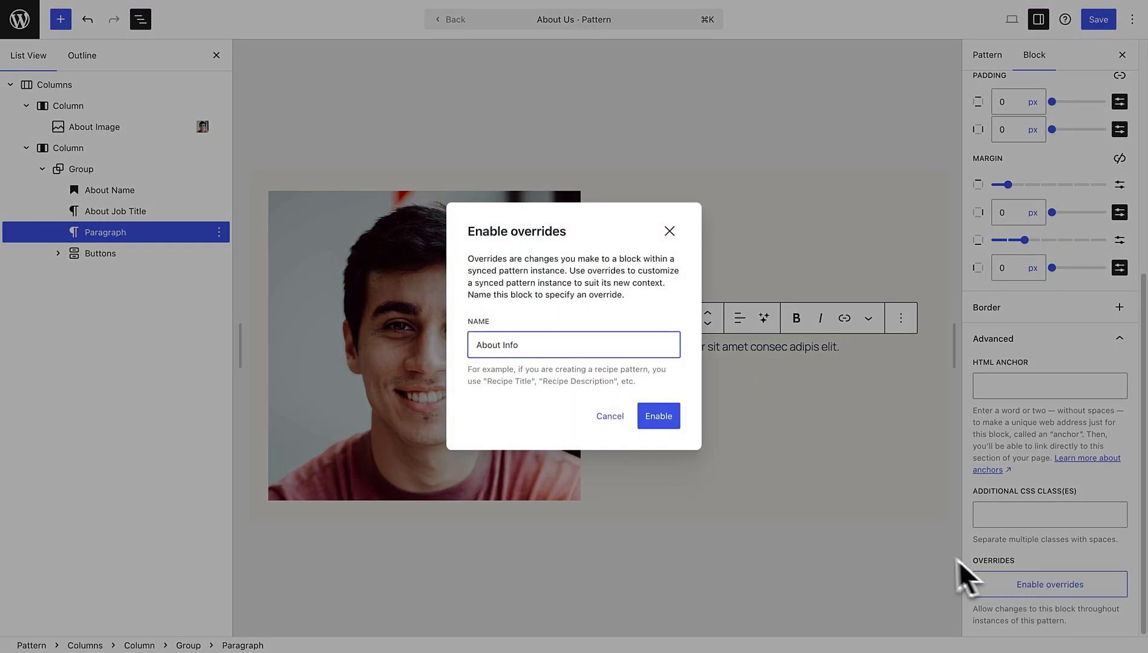
left_click(663, 416)
Step: Enable overrides on the Email me button as 'About CTA' and save the pattern
left_click(662, 382)
left_click(1026, 283)
left_click(1070, 572)
type("About CTA")
left_click(670, 422)
left_click(792, 475)
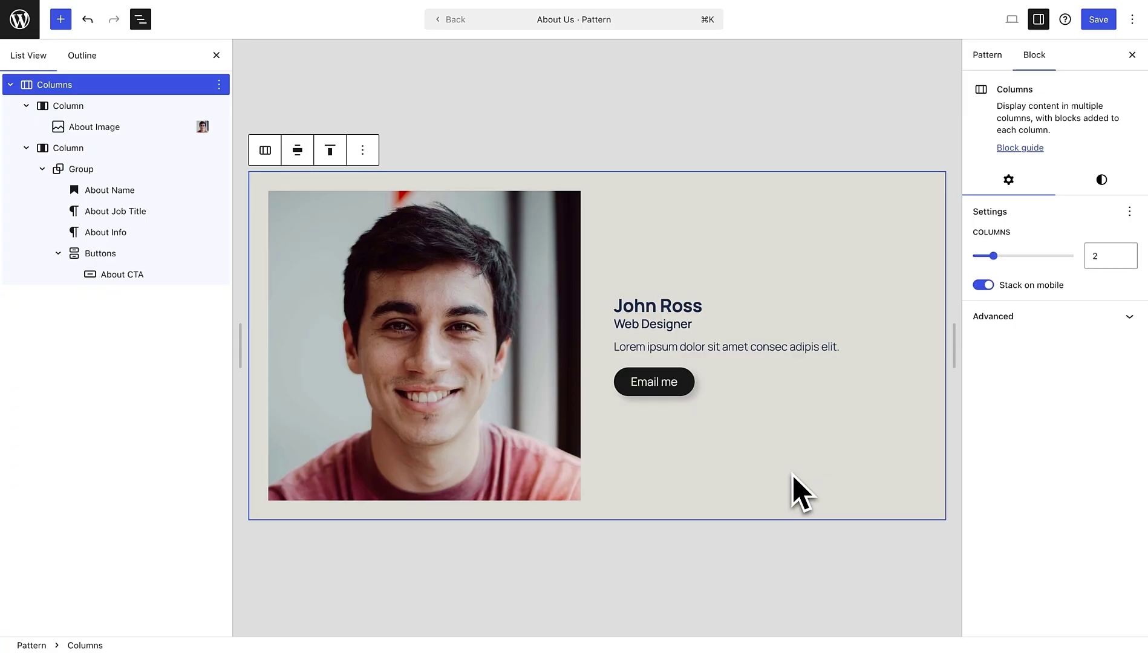
left_click(1099, 20)
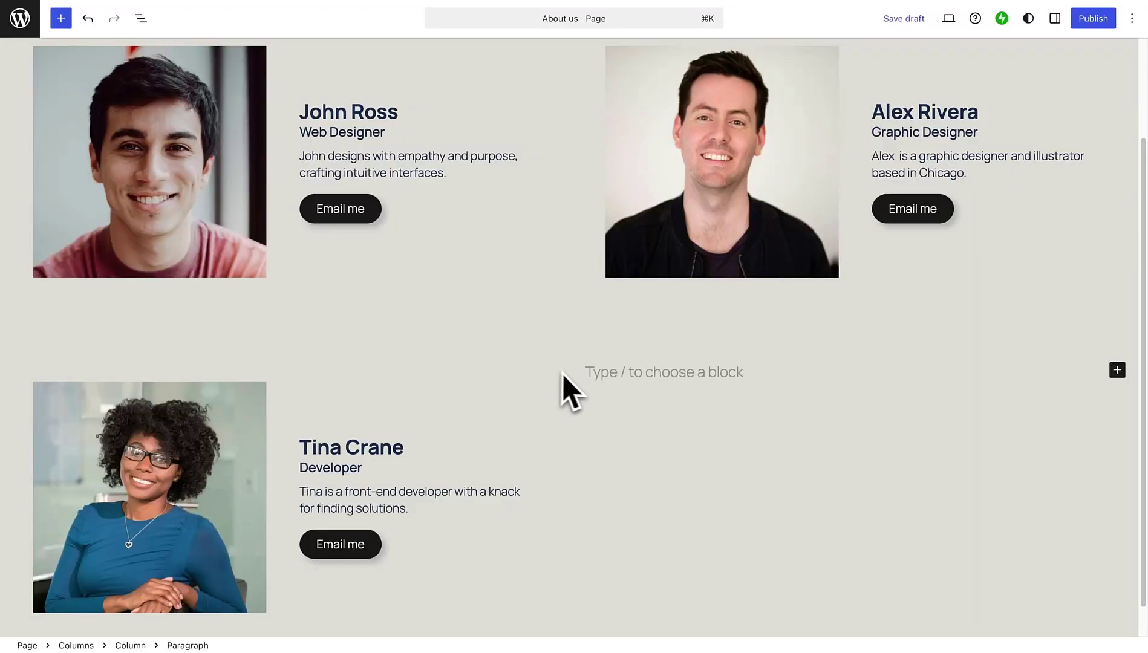
Step: Insert the About Us pattern via /About into the empty fourth column
type("/About")
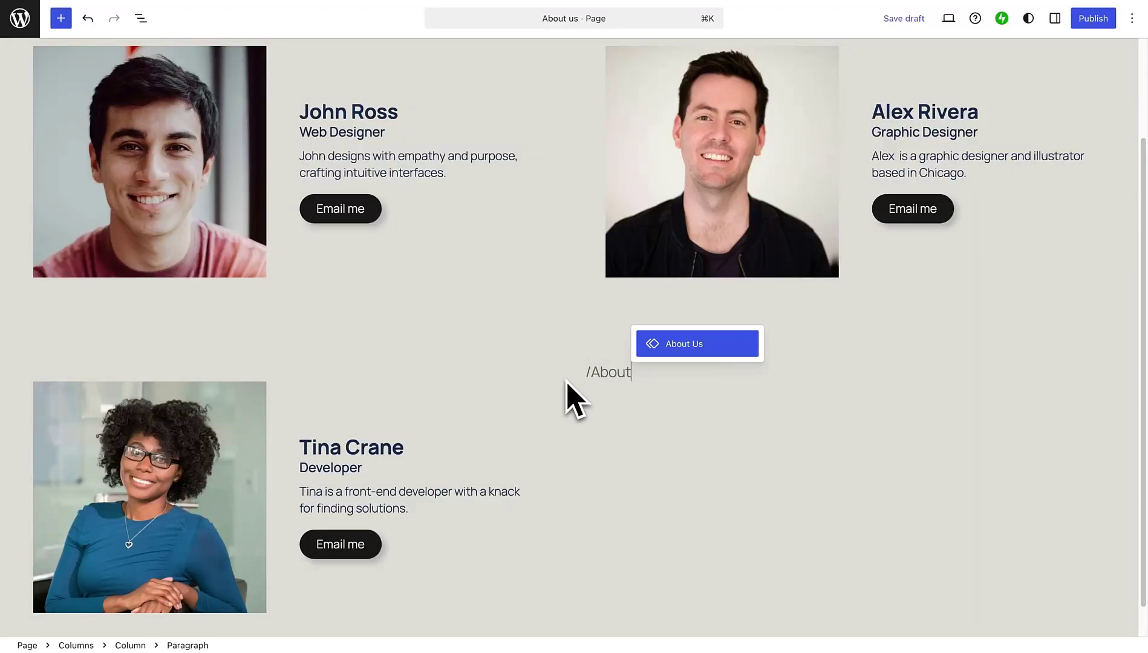
left_click(677, 350)
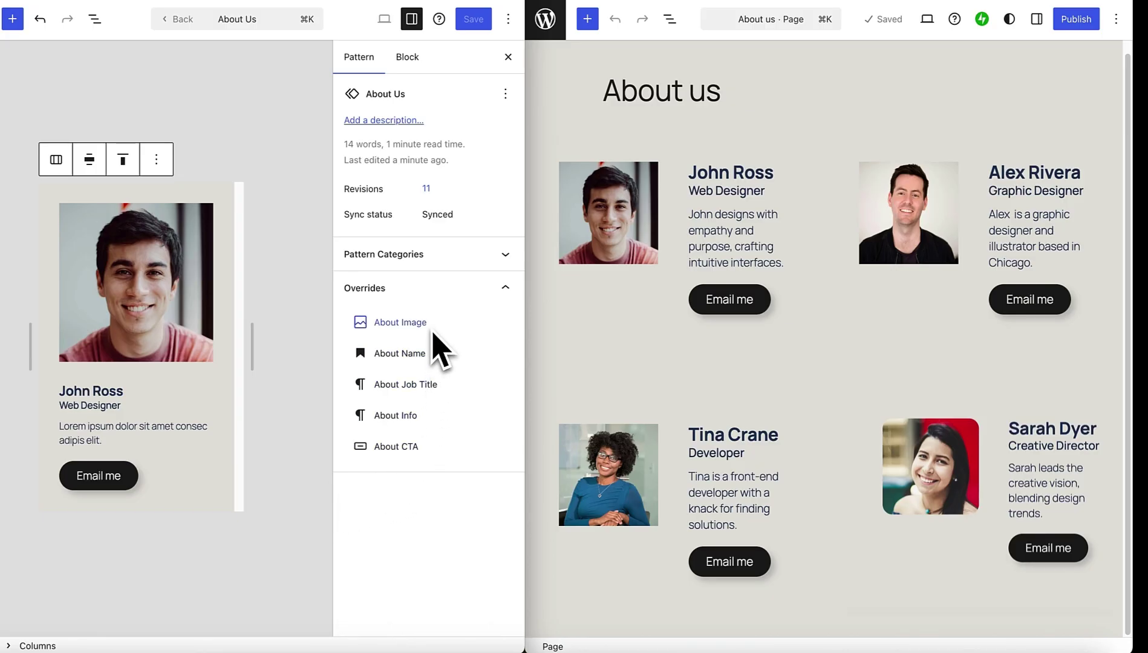
Step: Give the About Image block a 15 px border radius, save the pattern, and return to the page
left_click(392, 326)
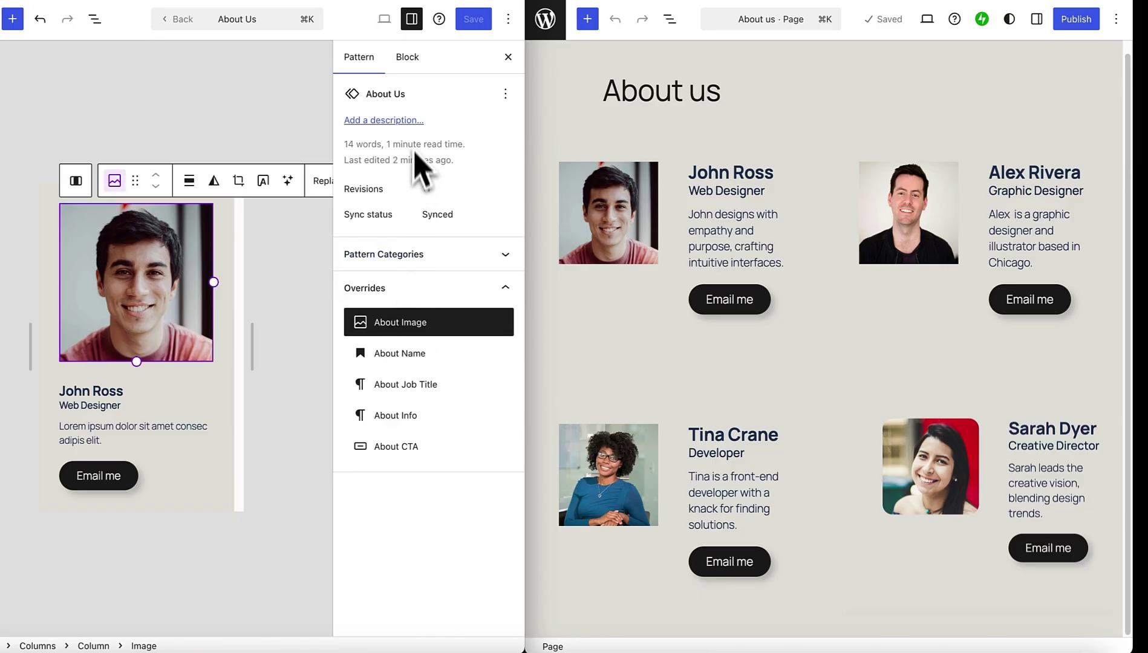
left_click(409, 63)
left_click(470, 181)
type("15")
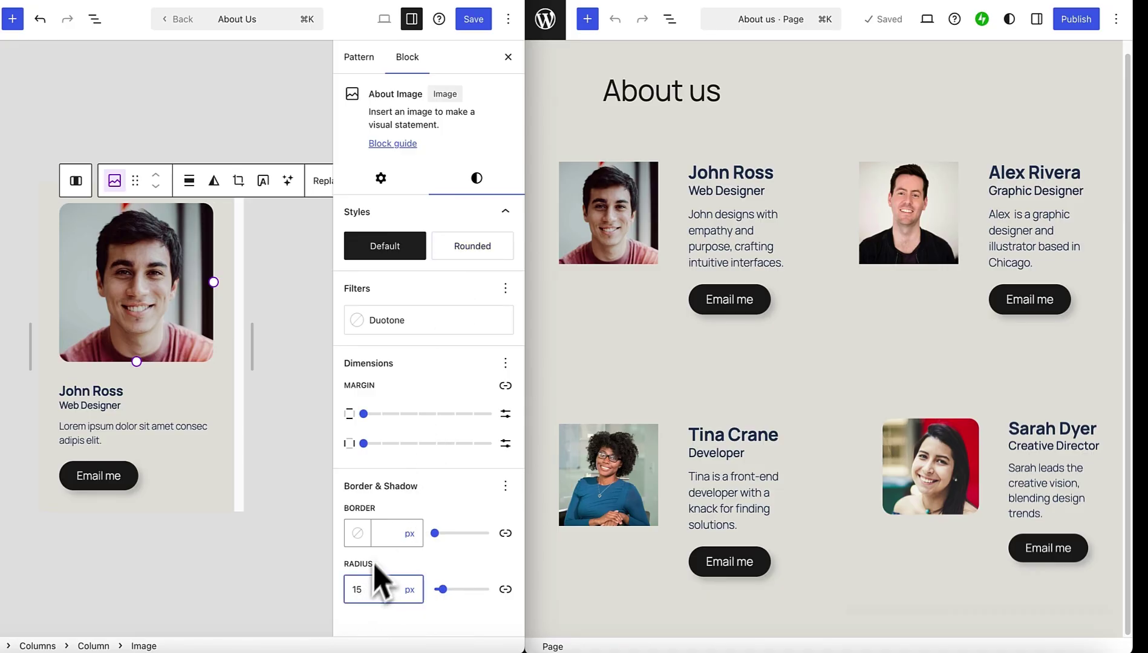
left_click(475, 20)
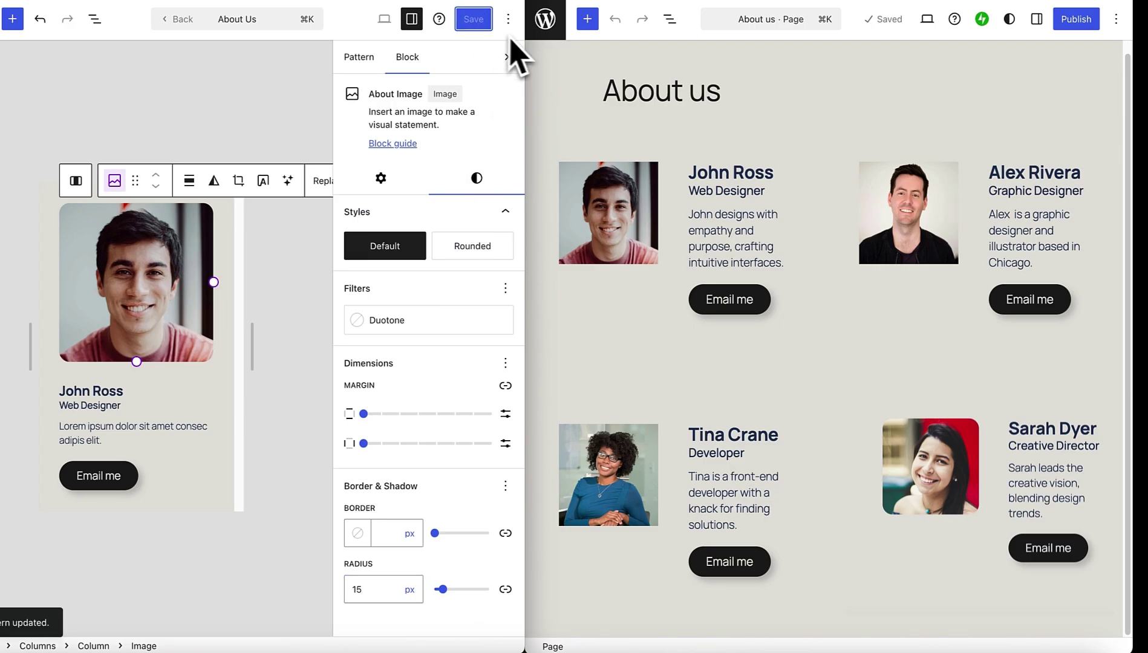
left_click(592, 3)
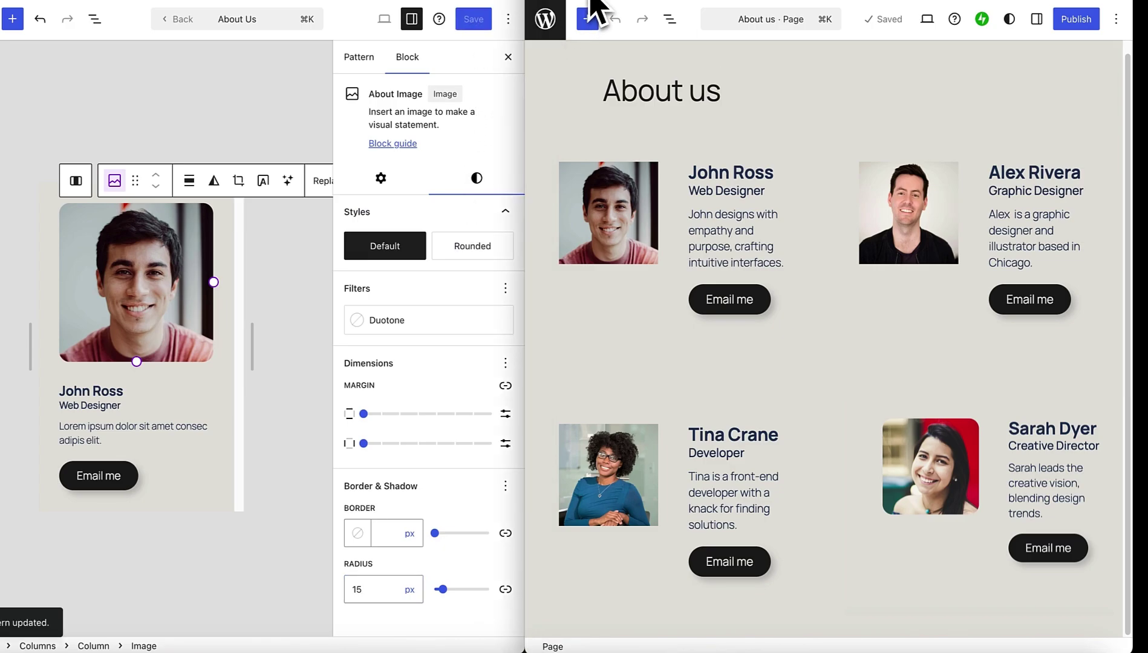